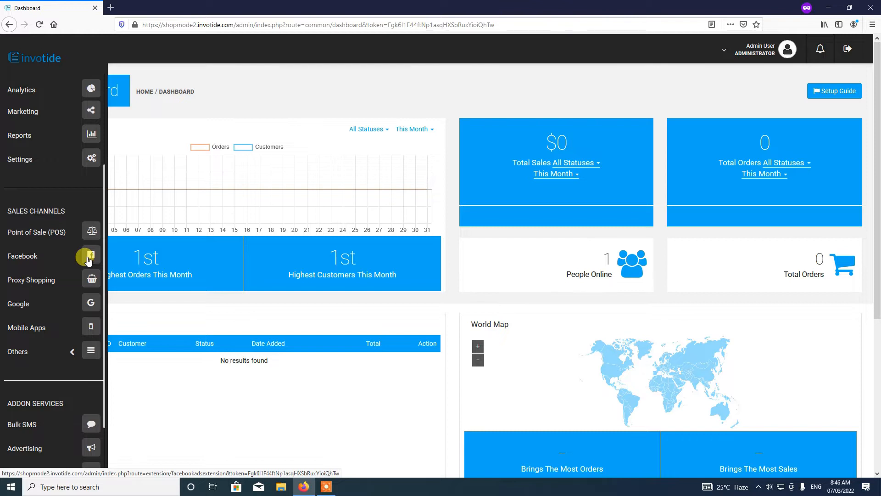
# Open the Facebook sales channel's Product Catalog feed settings and set the feed status to Enabled
pyautogui.click(89, 260)
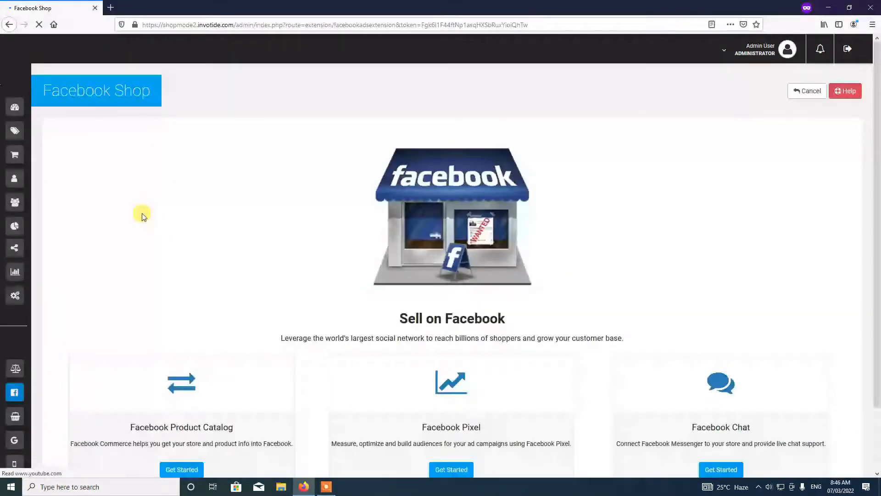
pyautogui.scroll(-2, 195, 353)
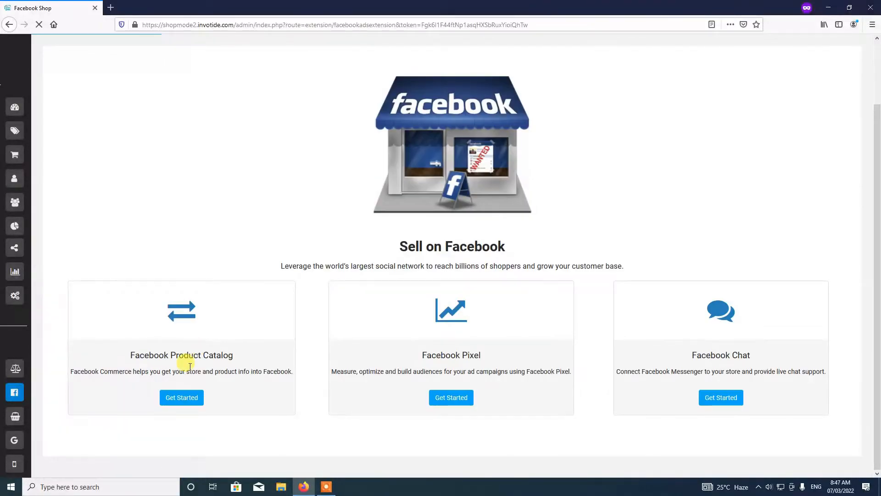
pyautogui.click(186, 404)
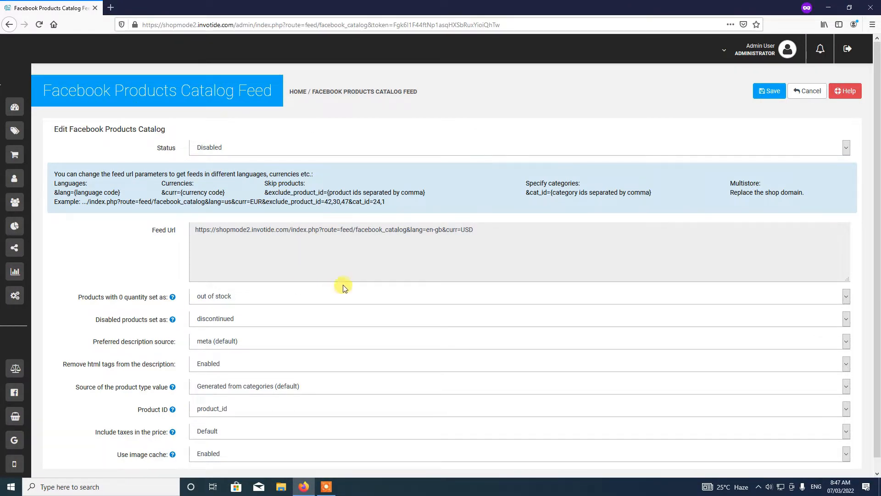
pyautogui.click(221, 146)
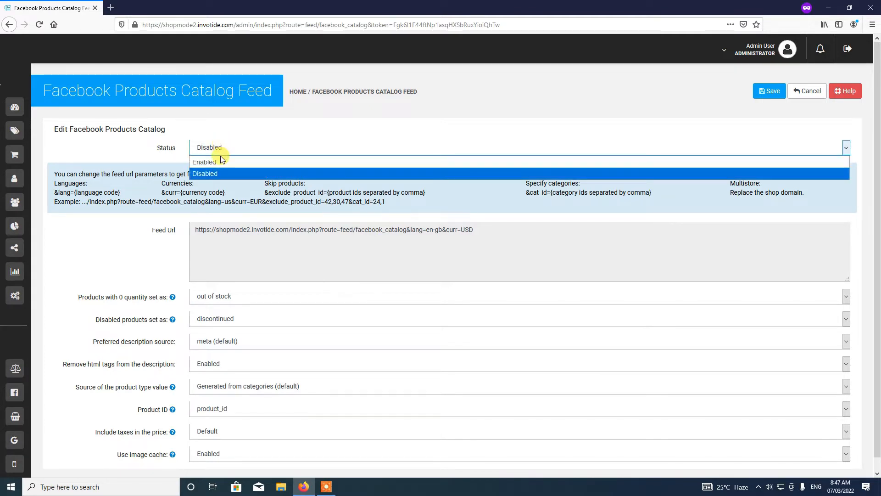
pyautogui.click(220, 162)
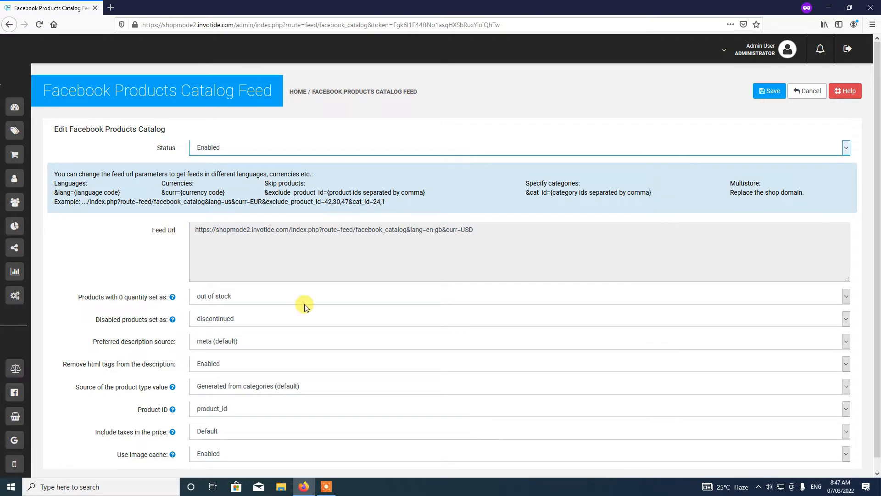
# Set products with 0 quantity to out of stock and disabled products to discontinued
pyautogui.scroll(-1, 292, 296)
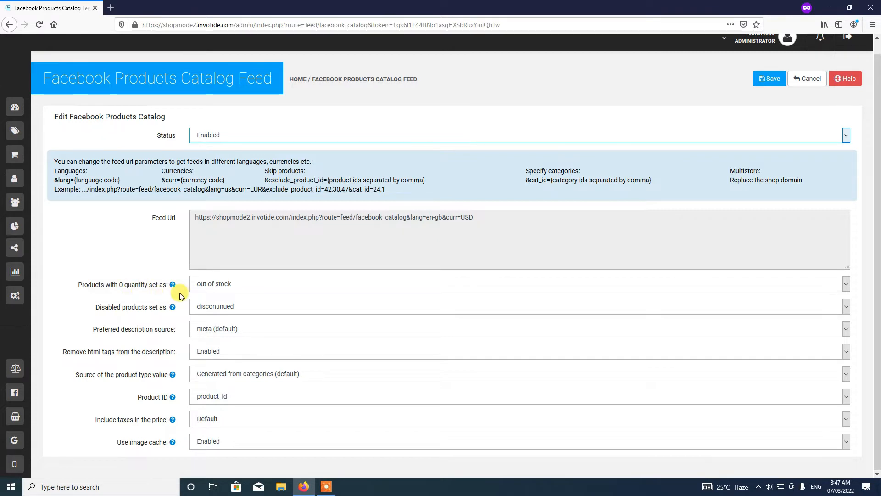
pyautogui.click(238, 292)
pyautogui.click(230, 309)
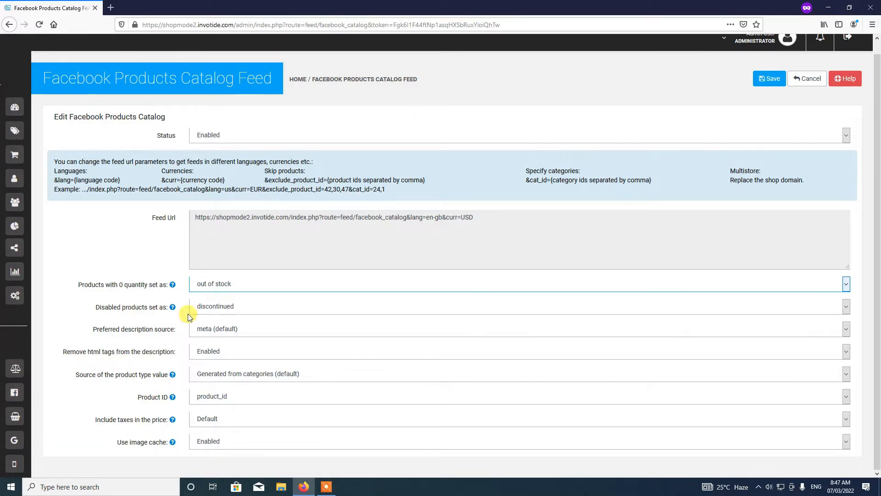
pyautogui.click(202, 308)
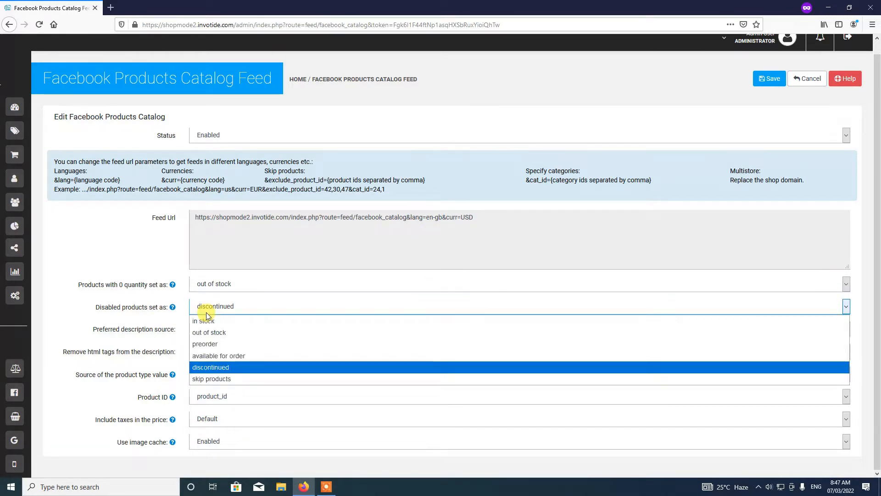
pyautogui.click(219, 368)
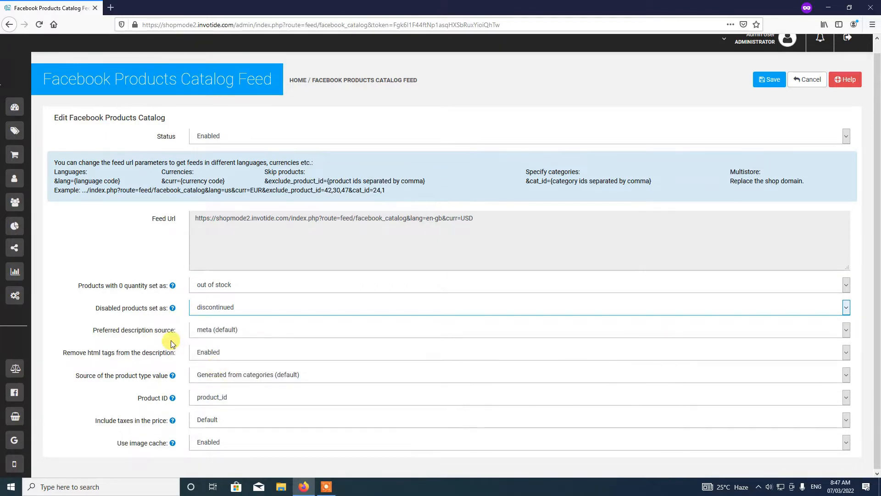
# Set the catalog feed's preferred description source to html
pyautogui.scroll(1, 172, 343)
pyautogui.scroll(-1, 172, 343)
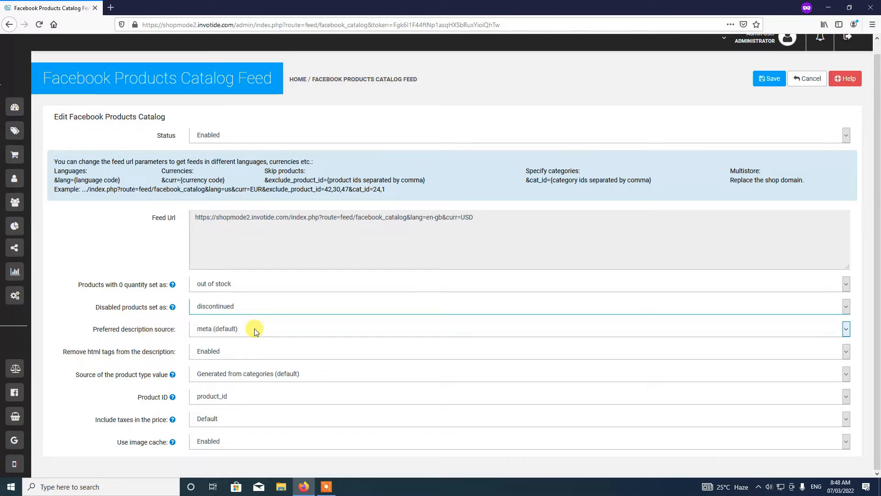
pyautogui.scroll(1, 409, 350)
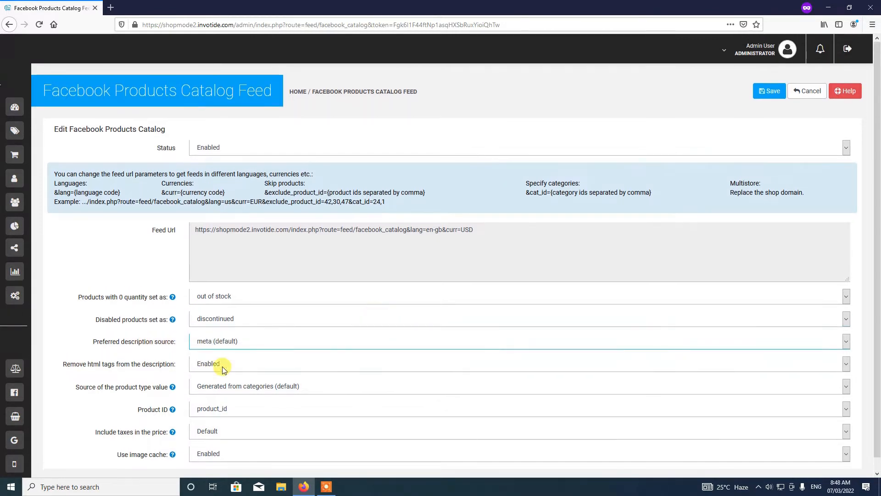
pyautogui.click(236, 347)
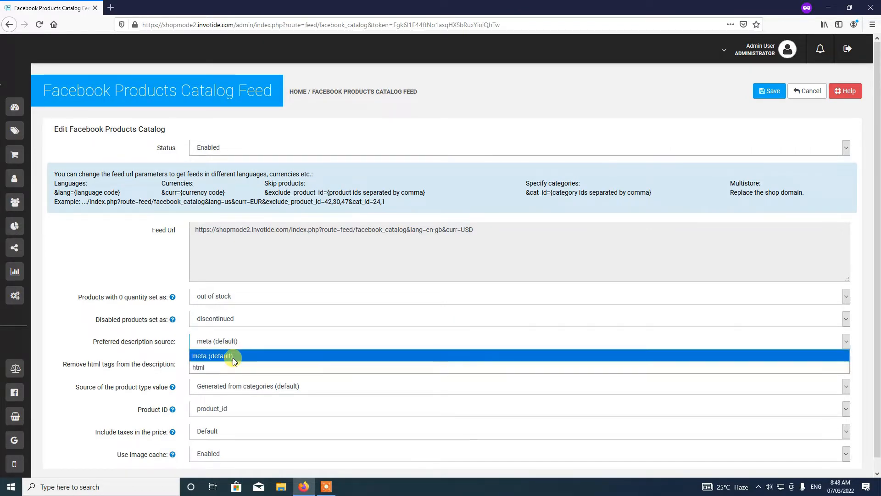
pyautogui.click(233, 357)
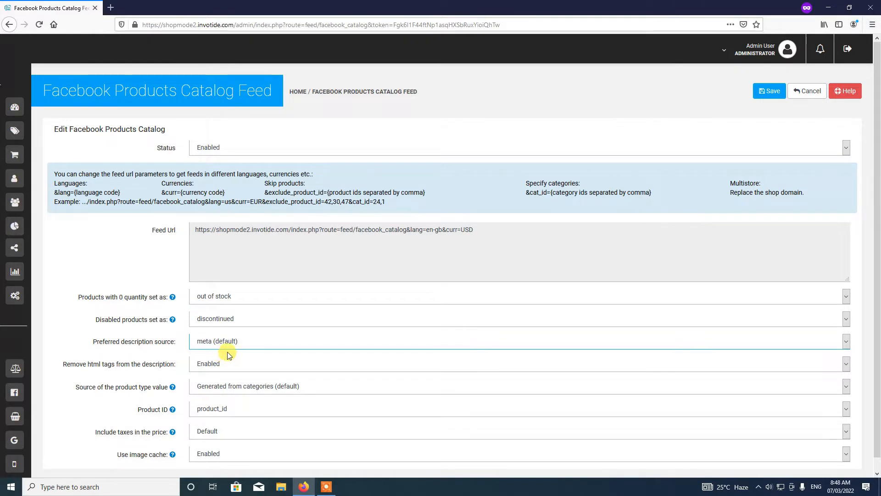
pyautogui.click(230, 344)
pyautogui.click(228, 368)
# Choose product_id as the Product ID and set including taxes in the price to Disabled
pyautogui.scroll(-1, 234, 334)
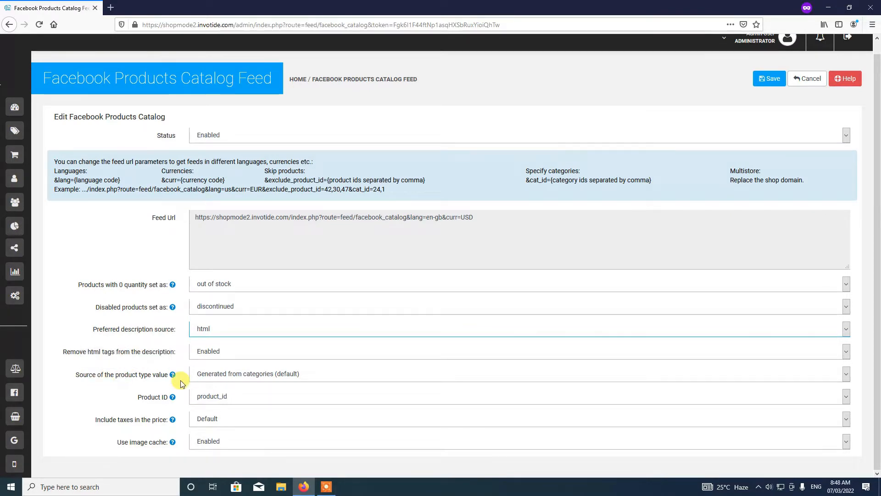
pyautogui.moveTo(165, 399)
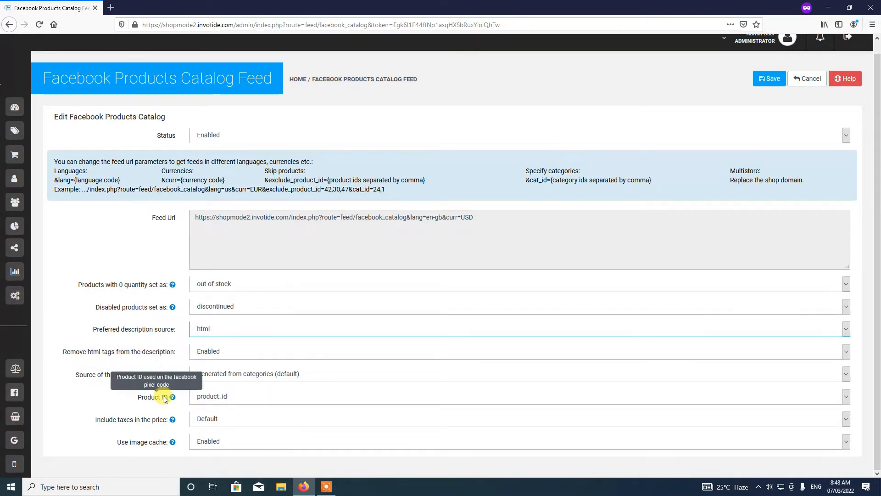
pyautogui.click(211, 397)
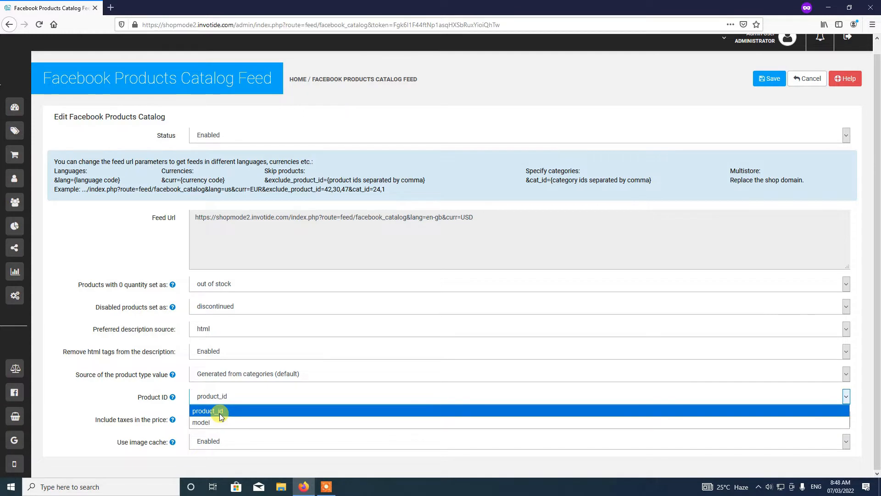
pyautogui.click(219, 413)
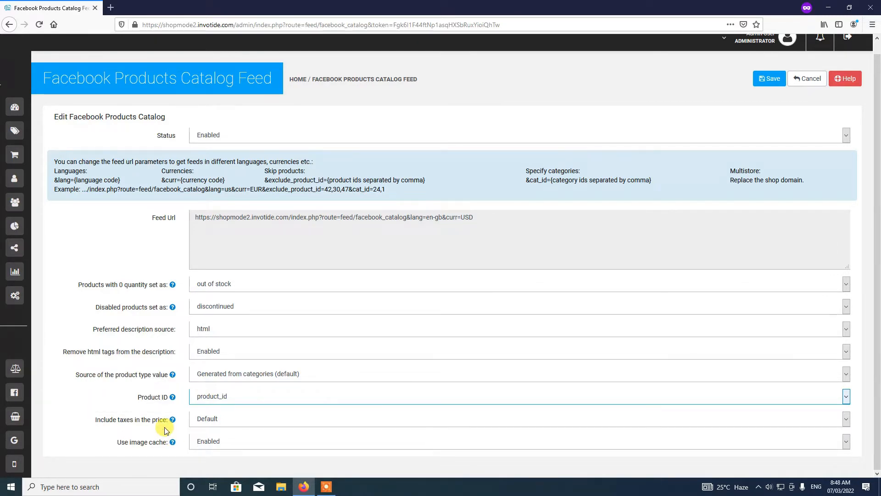
pyautogui.click(209, 422)
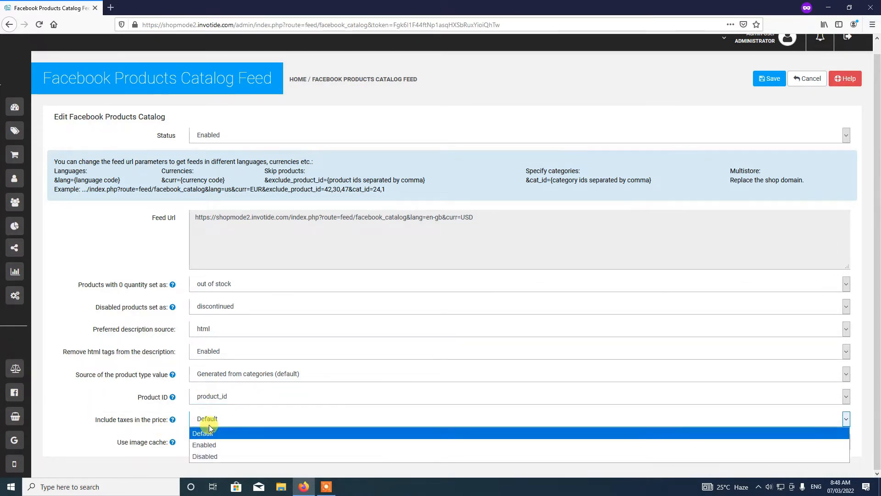
pyautogui.click(209, 457)
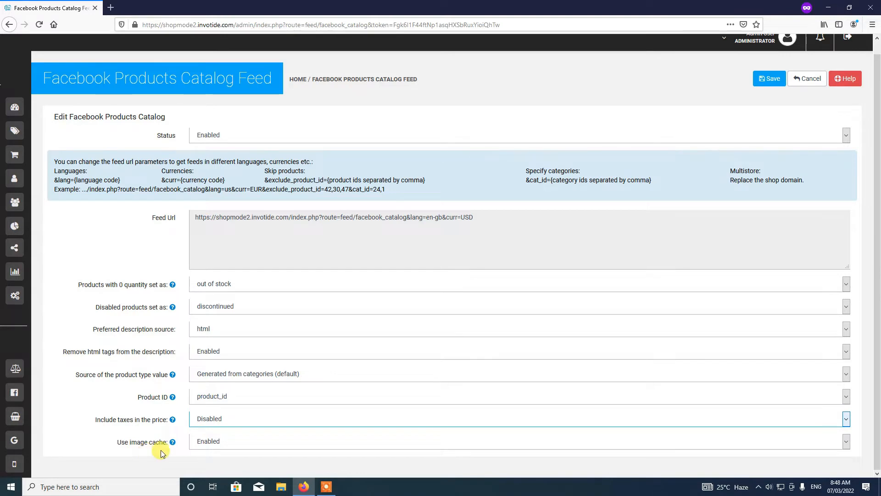
# Set the use of image cache to Enabled and save the Facebook catalog feed settings
pyautogui.click(203, 441)
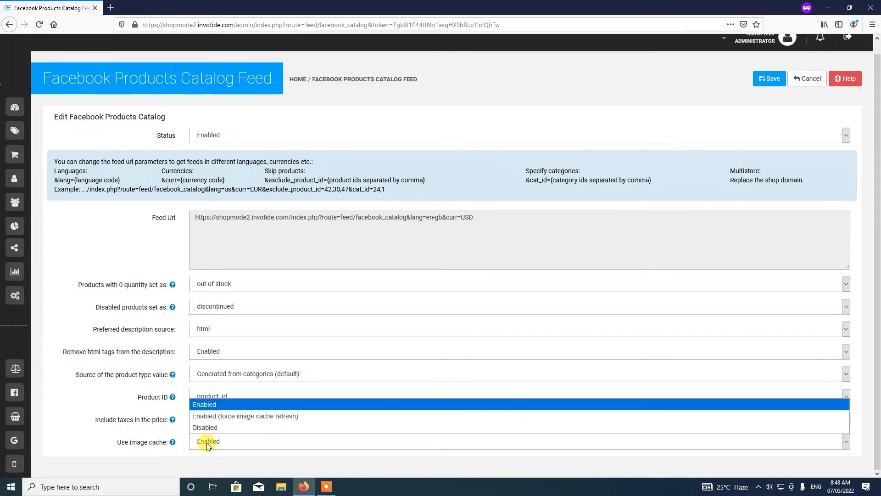
pyautogui.click(210, 406)
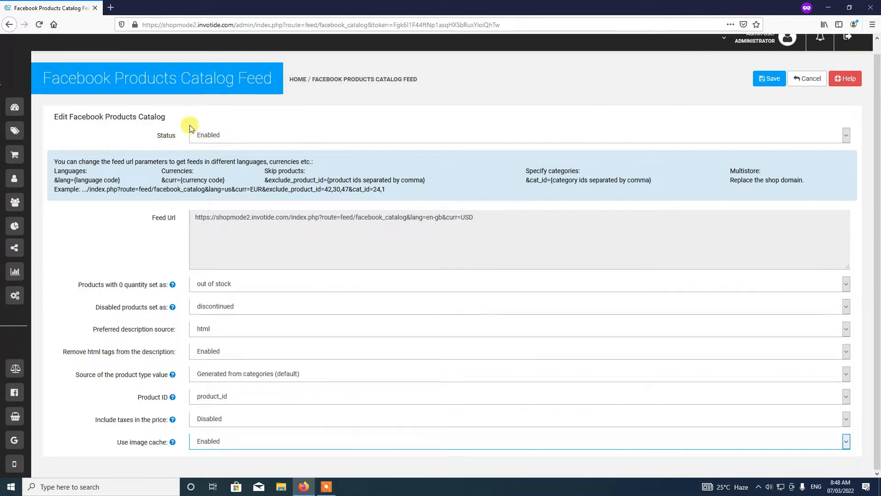
pyautogui.click(762, 82)
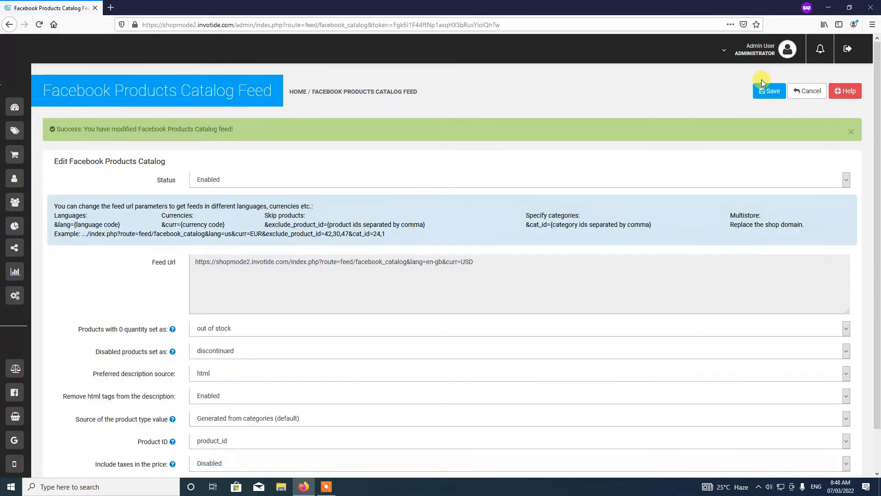
pyautogui.click(333, 490)
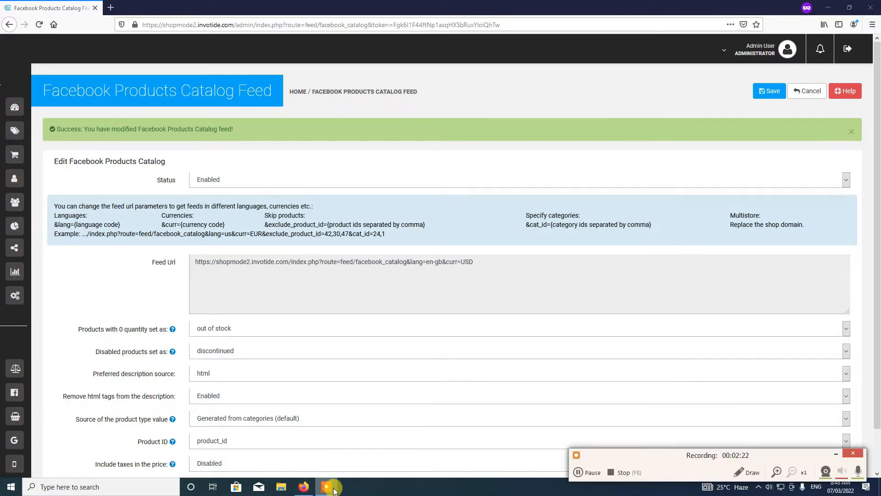
pyautogui.click(591, 471)
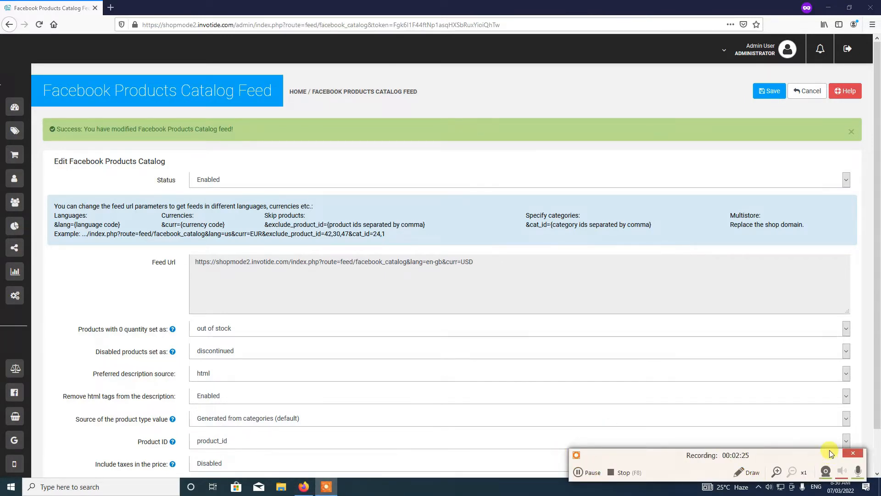
pyautogui.click(830, 453)
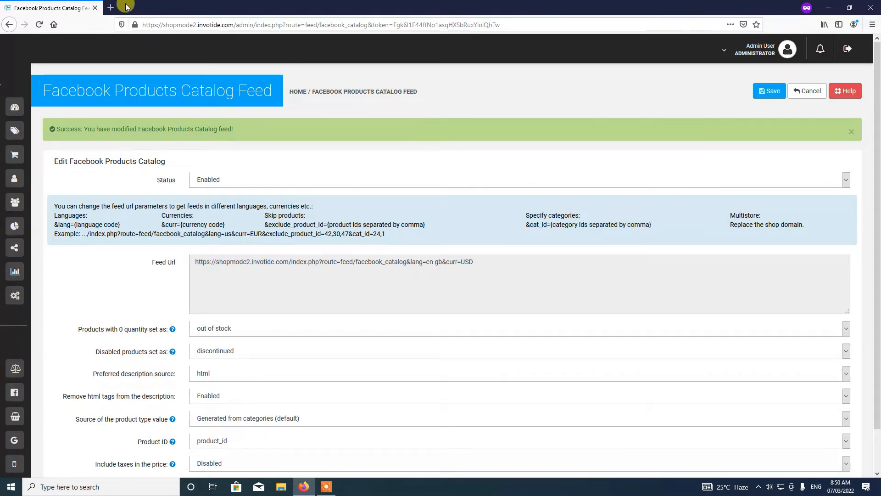
# Search the web for "facebook commerce manager" in a new browser tab
pyautogui.click(111, 9)
pyautogui.click(154, 25)
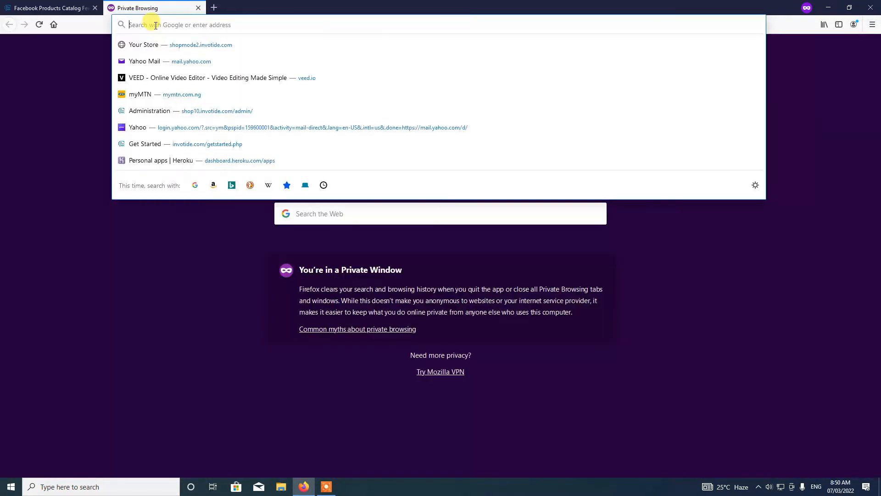
pyautogui.write('face ')
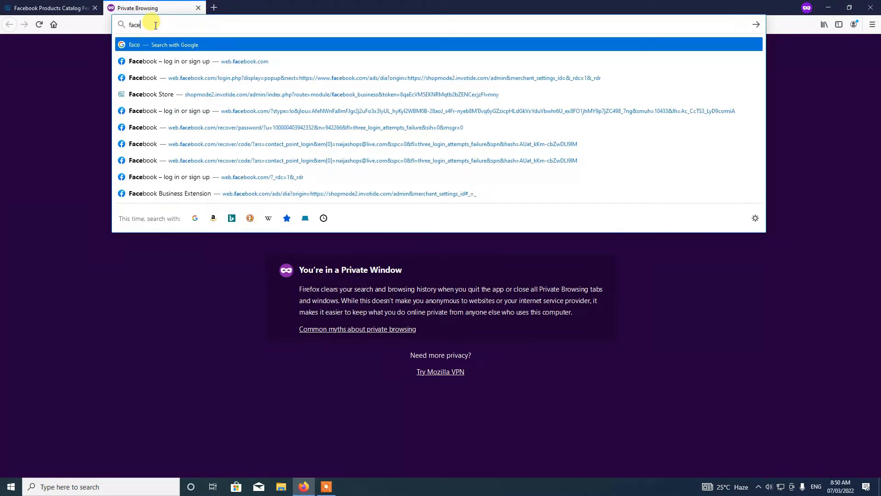
pyautogui.write('book commerce')
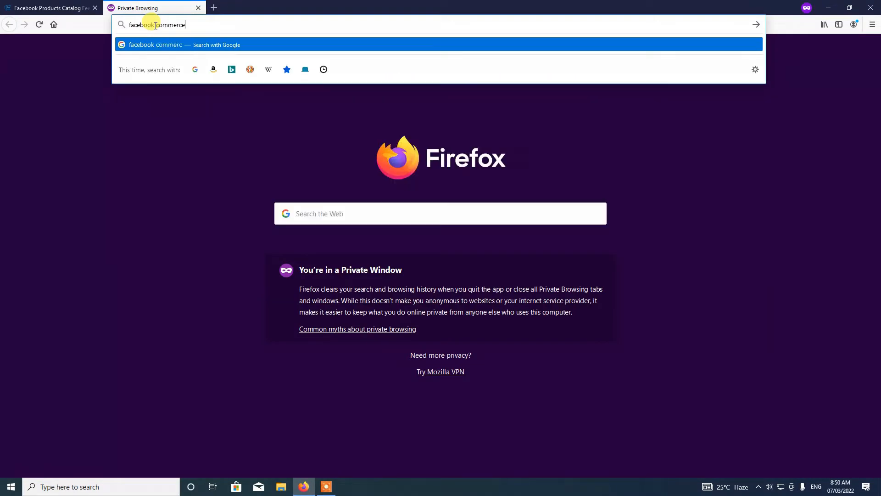
pyautogui.write(' manager')
pyautogui.press('Return')
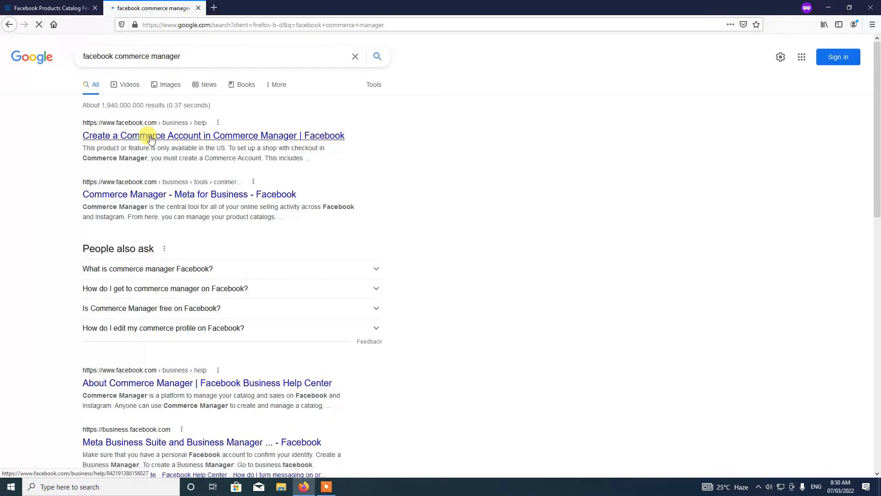
# Open Facebook Commerce Manager through the help article on creating a Commerce Account
pyautogui.click(151, 139)
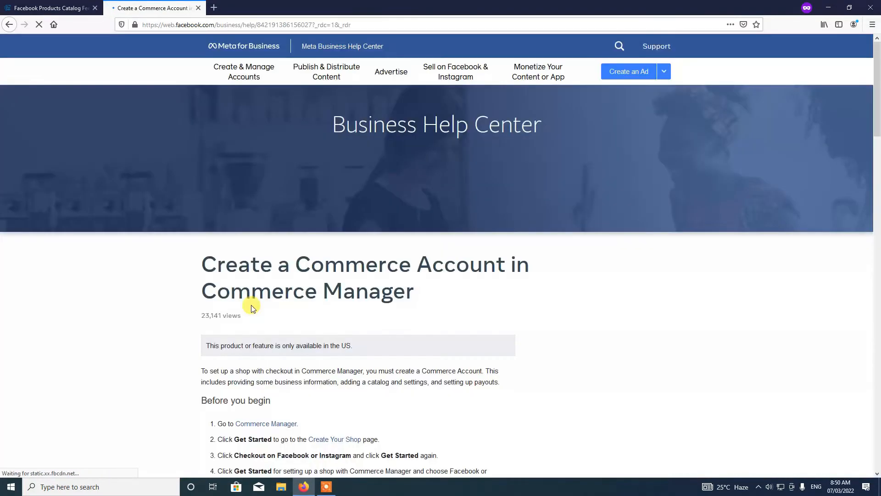
pyautogui.scroll(-3, 252, 308)
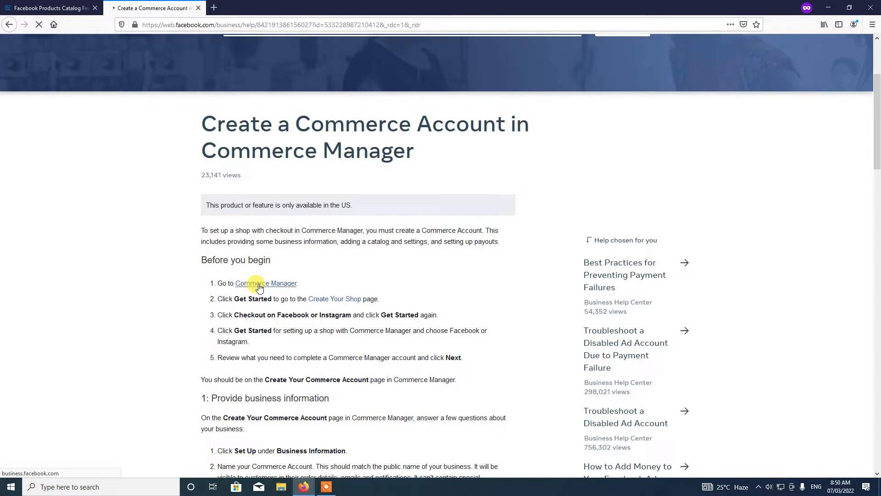
pyautogui.click(260, 288)
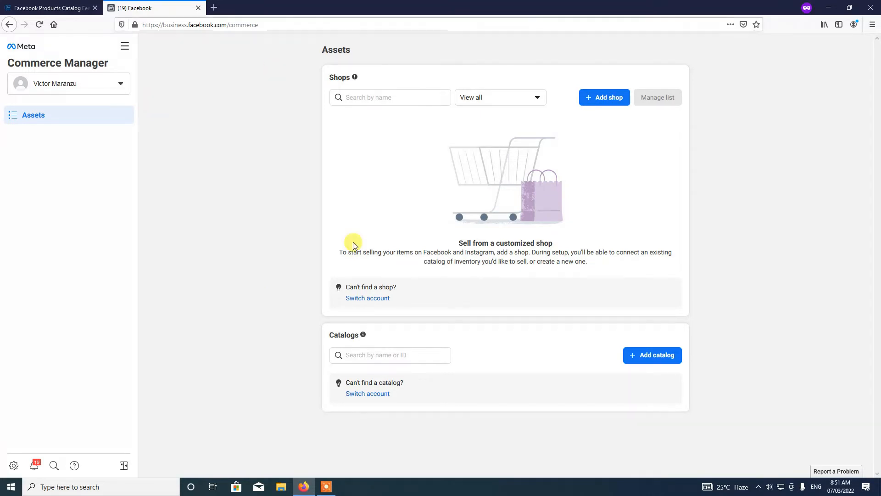
# Start adding a new catalog of type Ecommerce with Products and proceed to its configuration settings
pyautogui.click(661, 358)
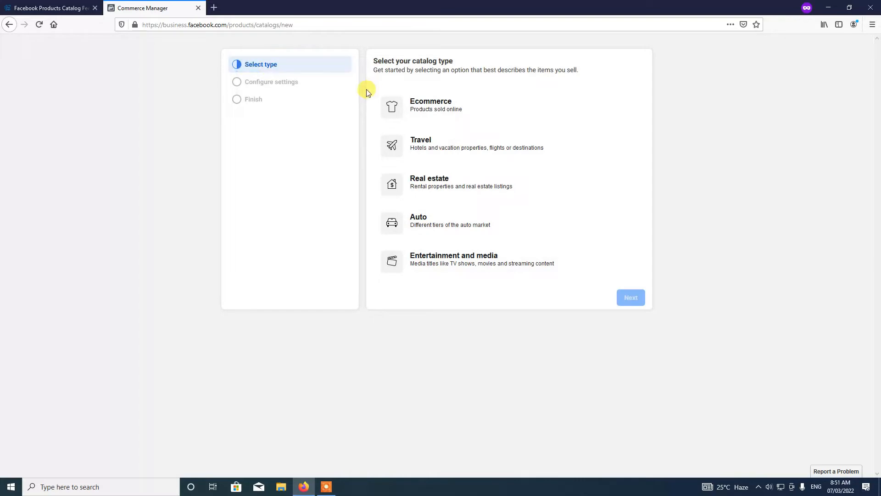
pyautogui.click(442, 114)
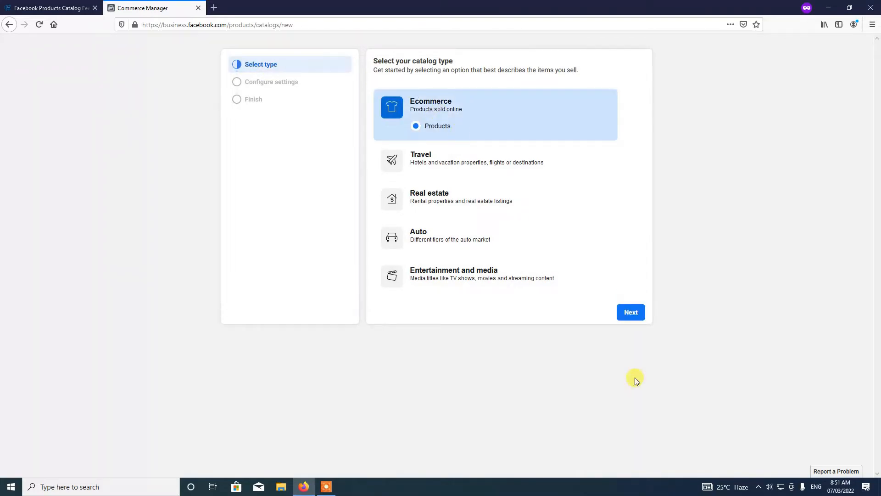
pyautogui.click(642, 312)
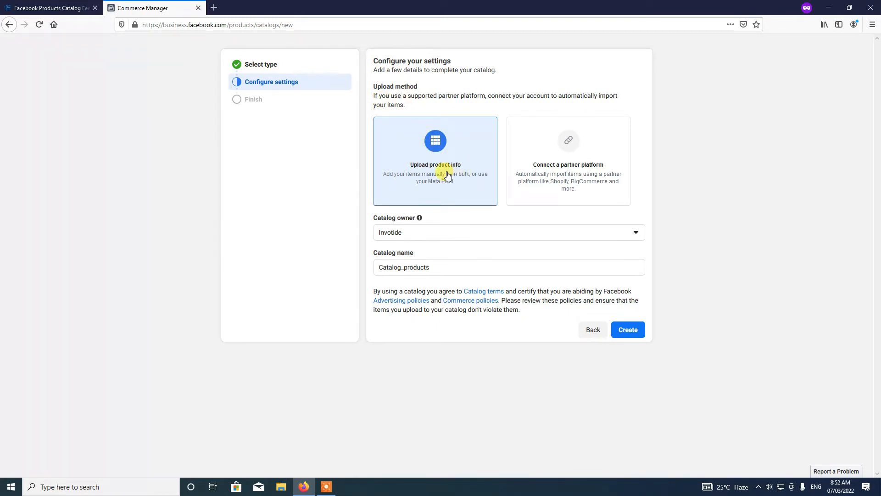
# Keep Invotide as catalog owner, name the catalog Catalog_Products, create it and open its overview
pyautogui.click(412, 233)
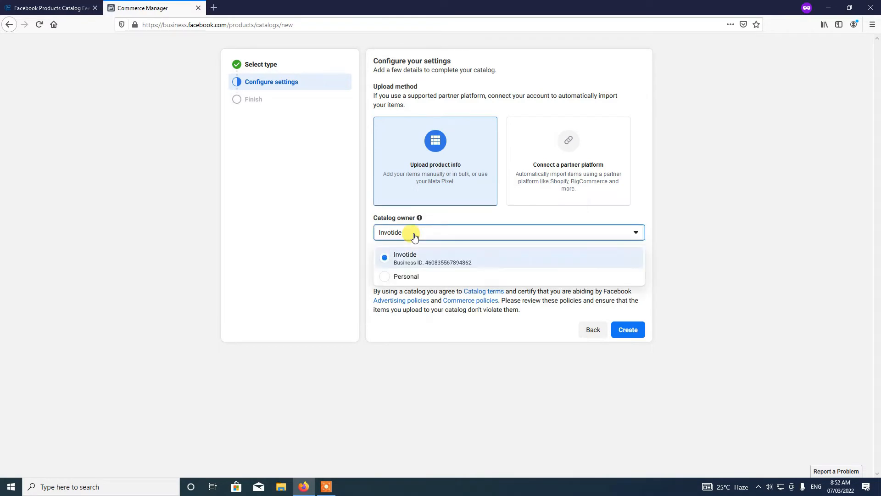
pyautogui.click(411, 266)
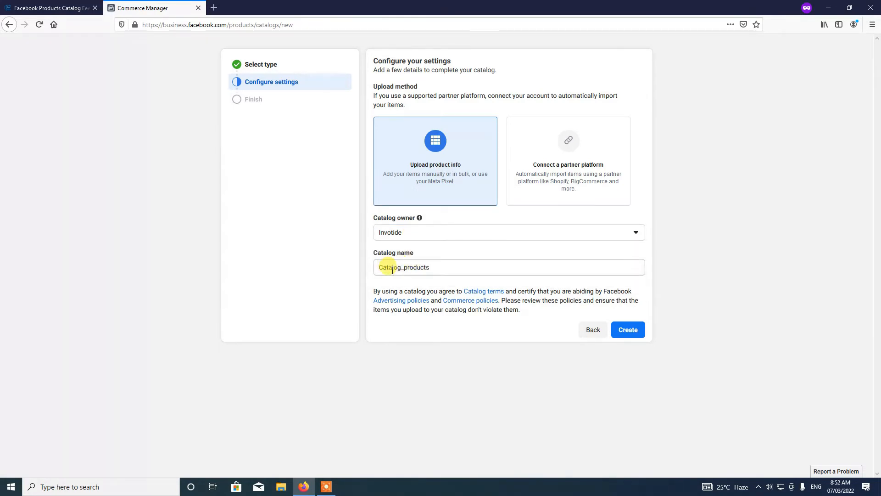
pyautogui.click(404, 267)
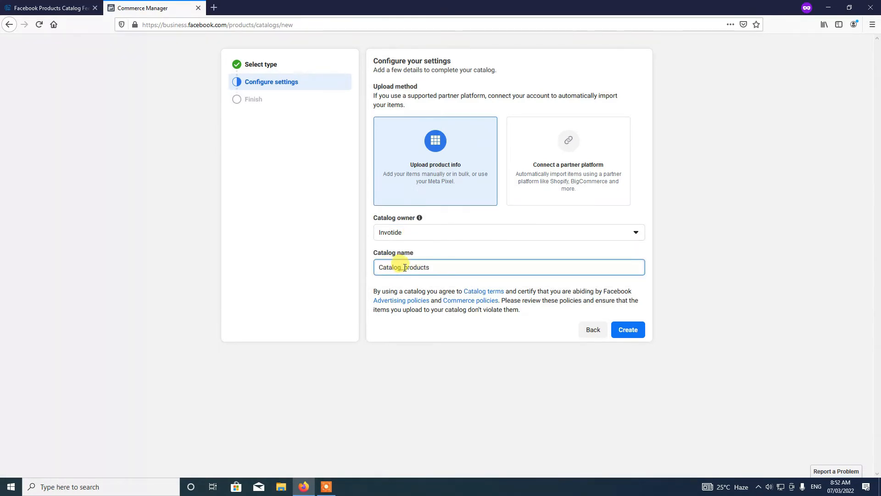
pyautogui.press('Delete')
pyautogui.write('P')
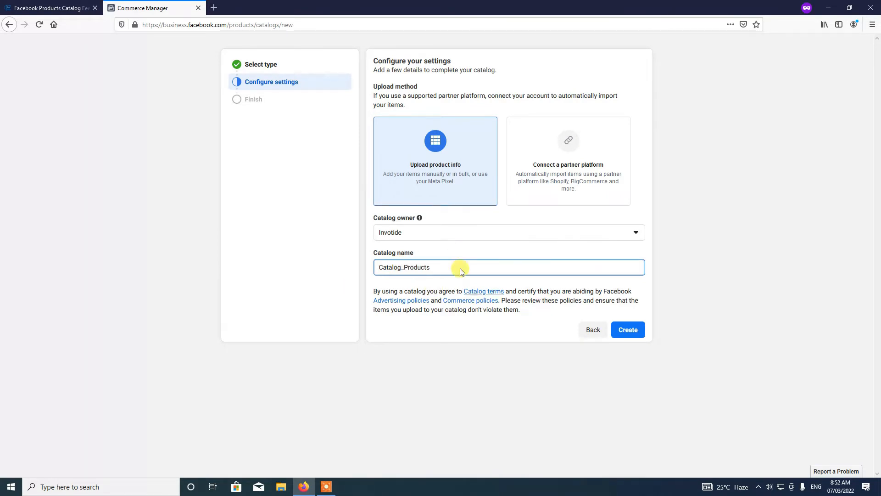
pyautogui.click(626, 331)
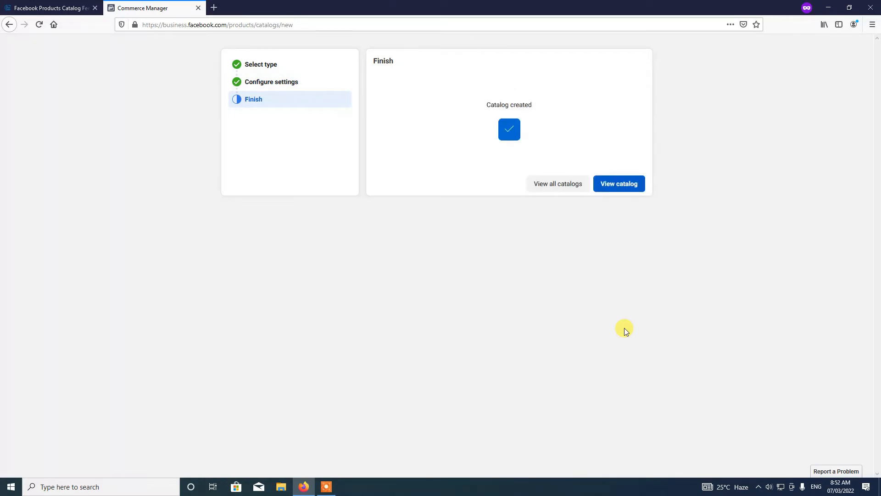
pyautogui.click(618, 186)
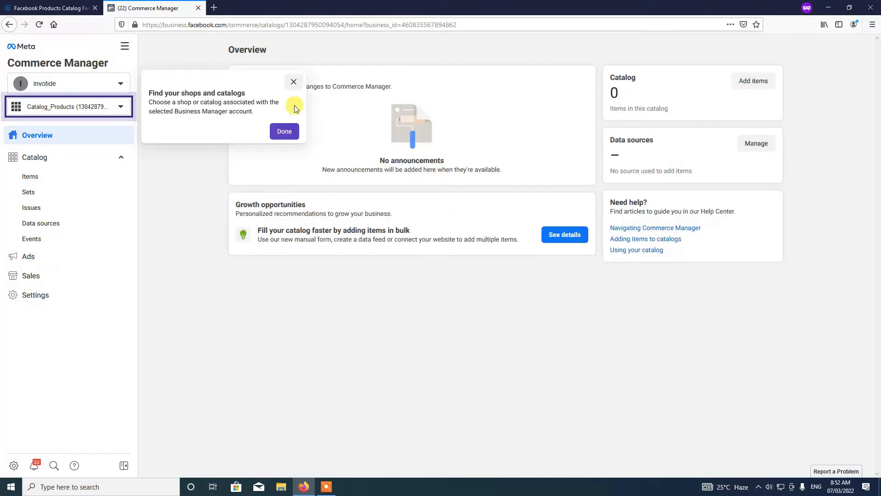
pyautogui.click(285, 131)
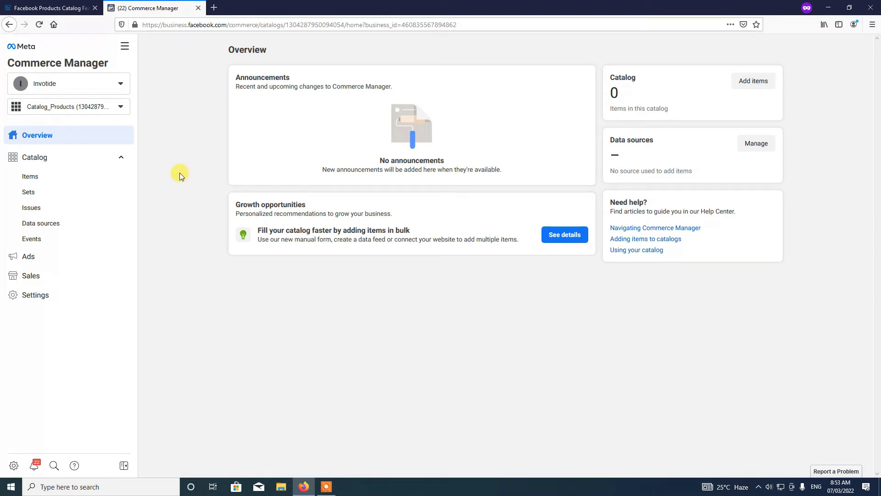
# Start adding a data source to the catalog as a data feed, using the Scheduled feed upload option
pyautogui.click(46, 230)
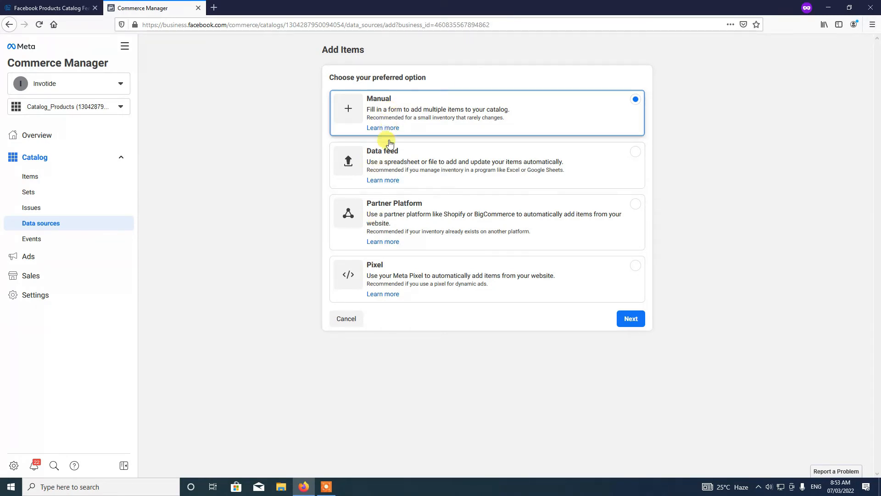
pyautogui.click(406, 160)
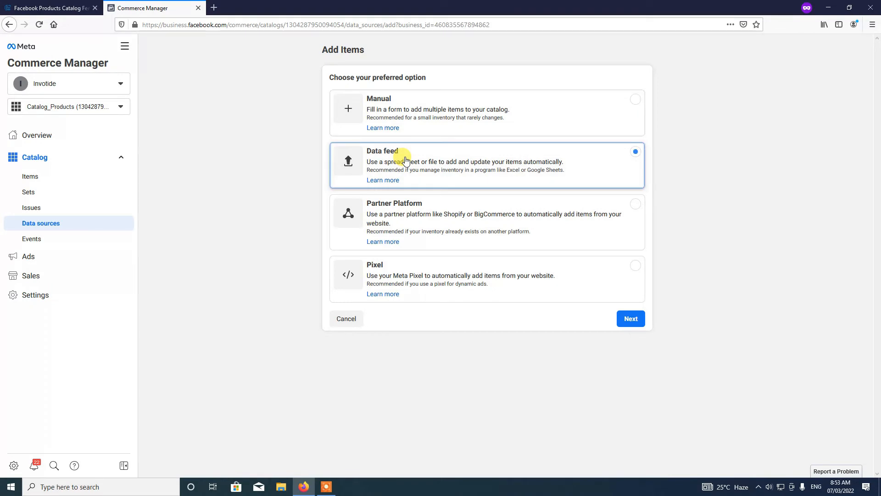
pyautogui.click(631, 317)
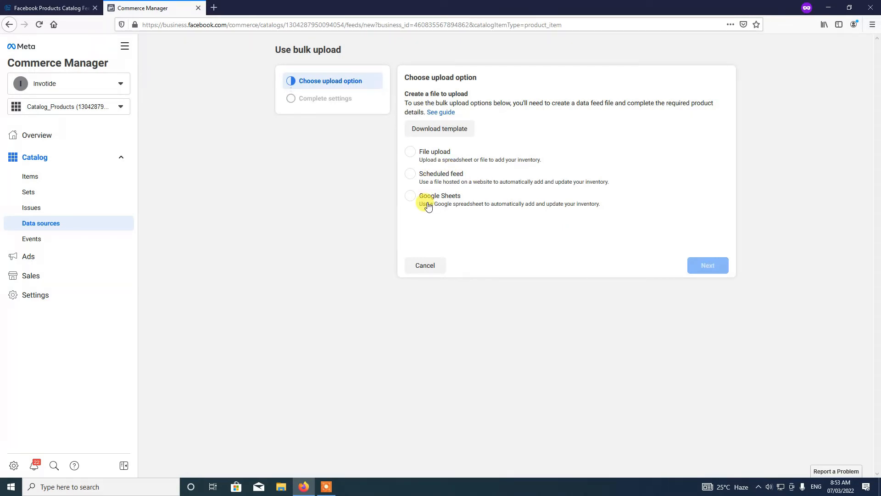
pyautogui.click(409, 176)
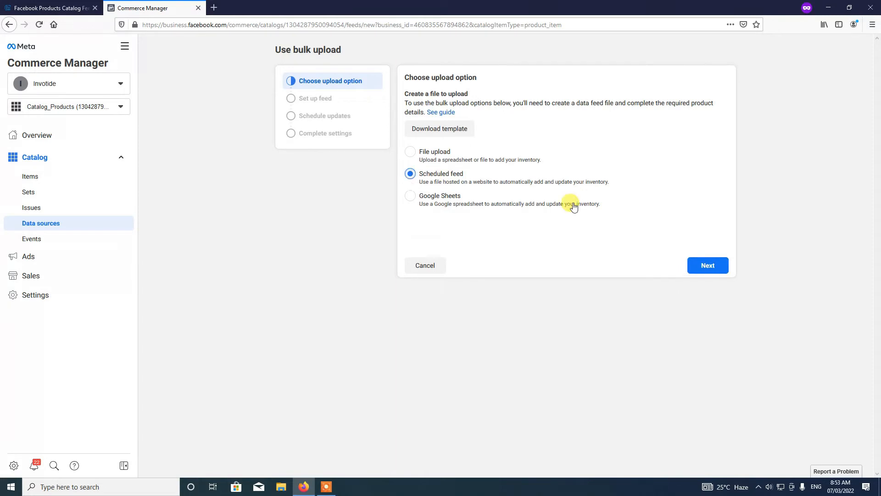
pyautogui.click(697, 271)
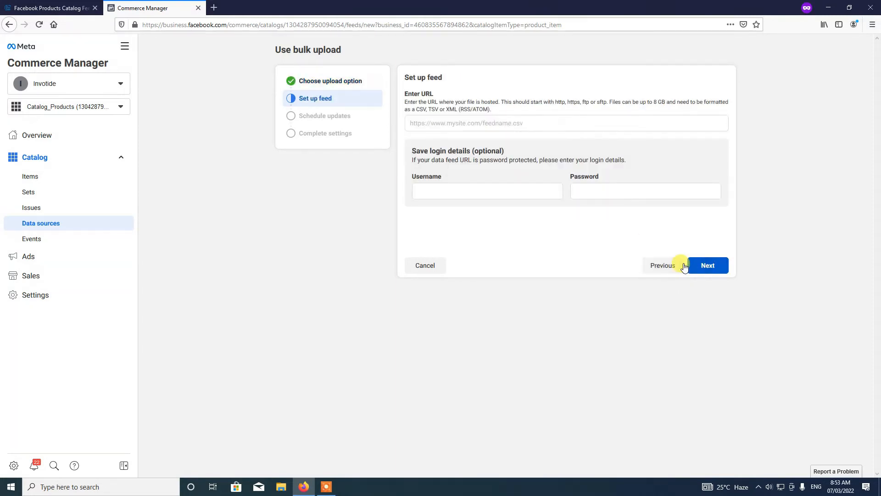
# Copy the feed URL from the store's Facebook Products Catalog Feed page, enter it as the scheduled feed's URL and continue to scheduling
pyautogui.click(480, 122)
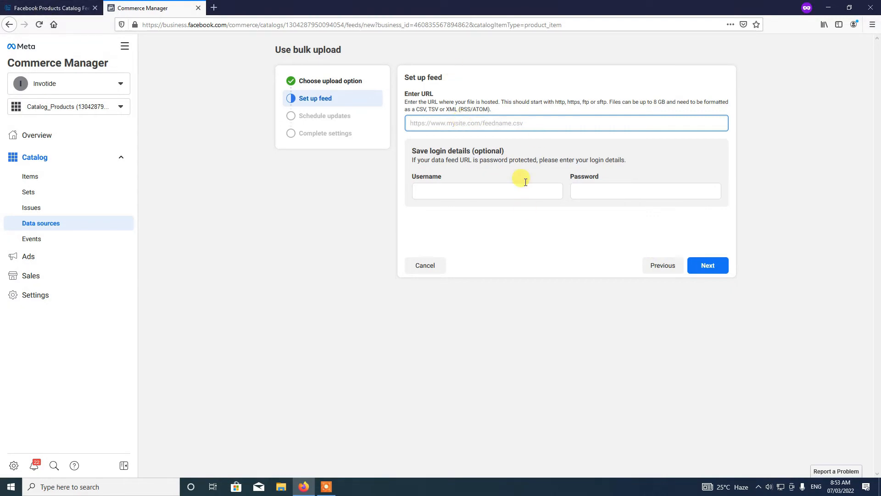
pyautogui.click(16, 6)
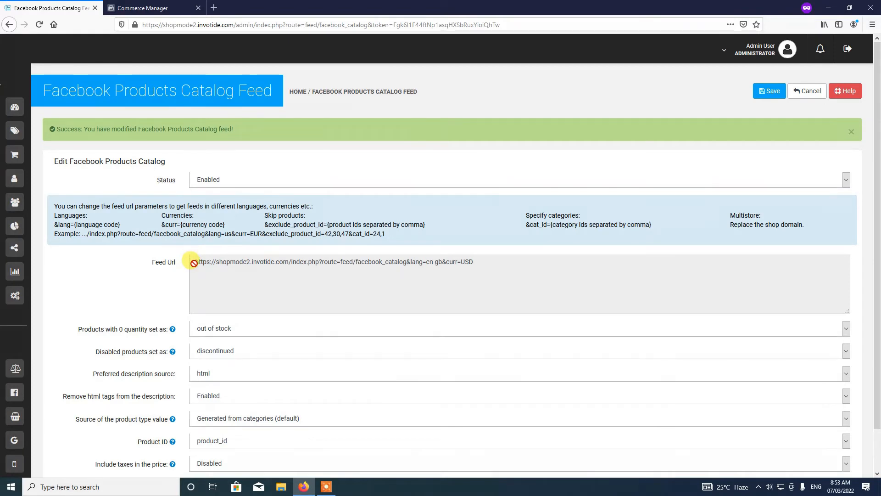
pyautogui.moveTo(194, 260); pyautogui.dragTo(513, 269)
pyautogui.hotkey('ctrl', 'c')
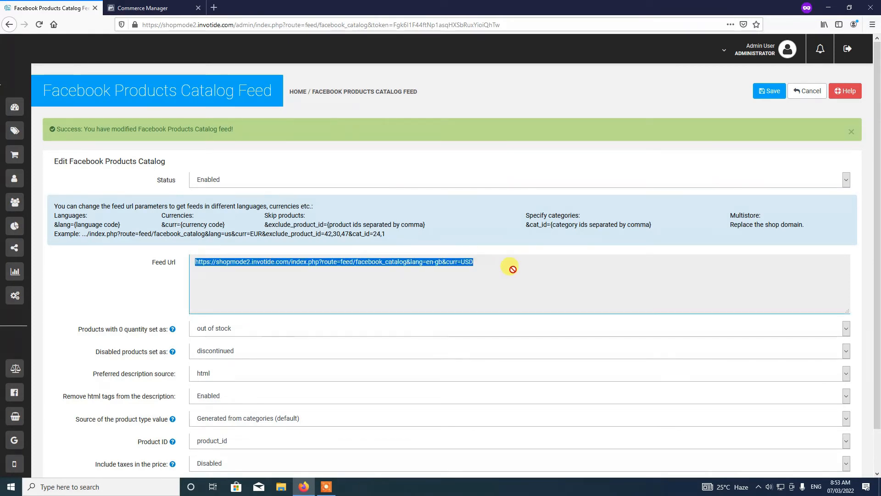
pyautogui.click(124, 6)
pyautogui.click(450, 122)
pyautogui.hotkey('ctrl', 'v')
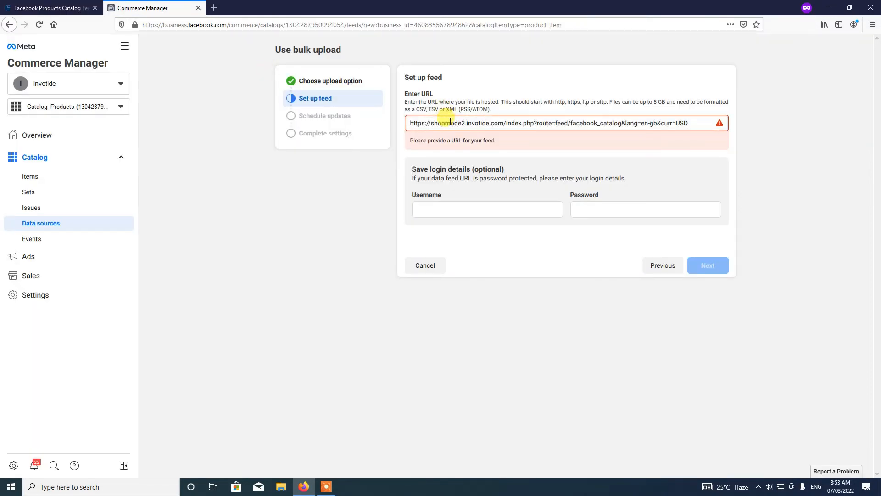
pyautogui.click(533, 162)
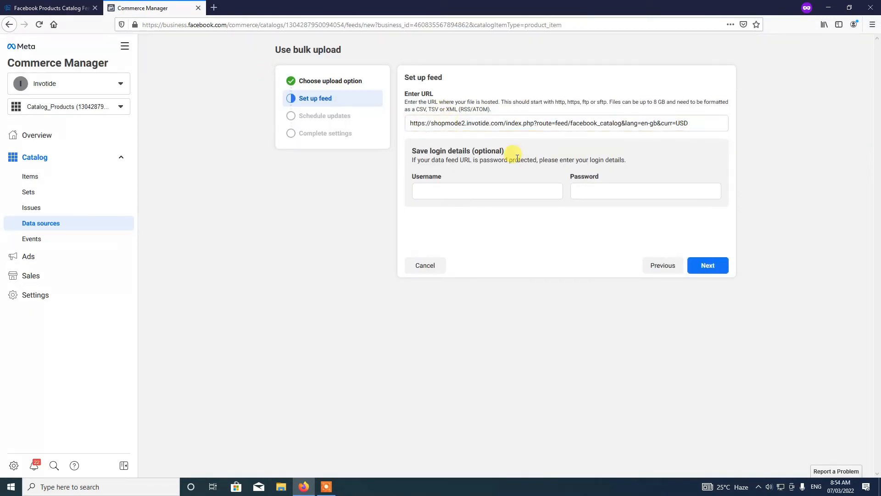
pyautogui.click(718, 265)
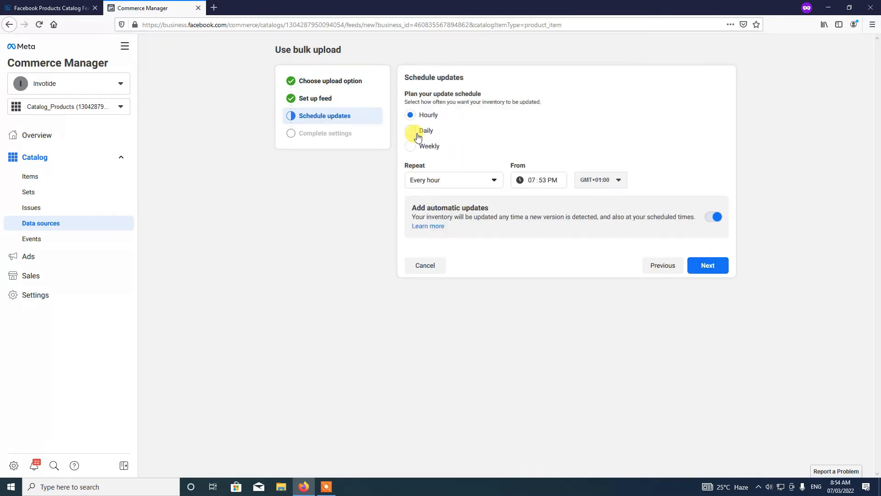
# Schedule the feed to update daily and upload it with the default data source name and US Dollars currency
pyautogui.click(411, 133)
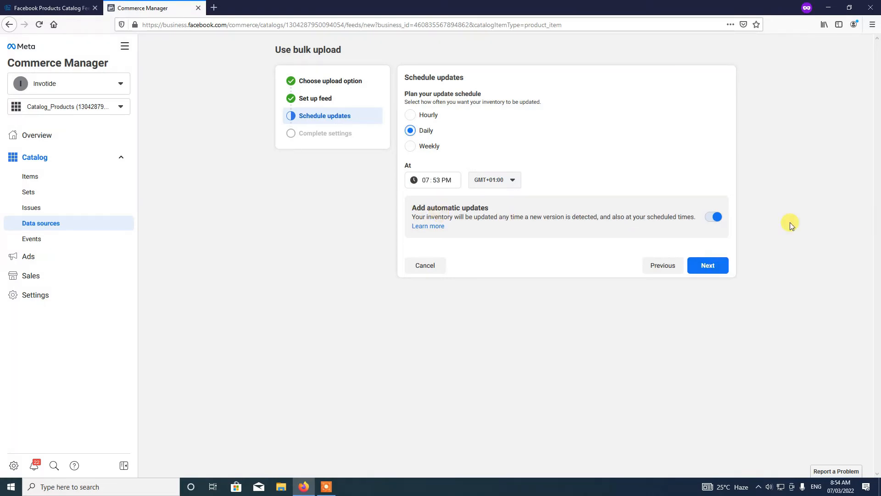
pyautogui.click(711, 265)
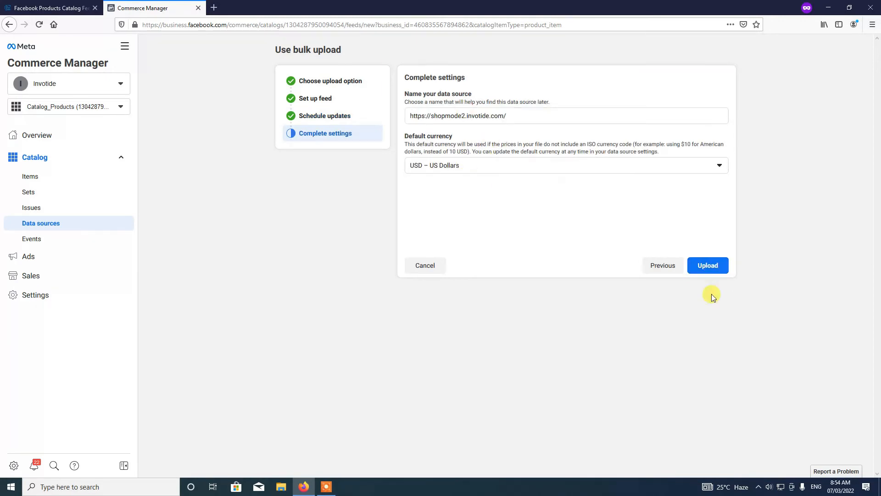
pyautogui.click(708, 266)
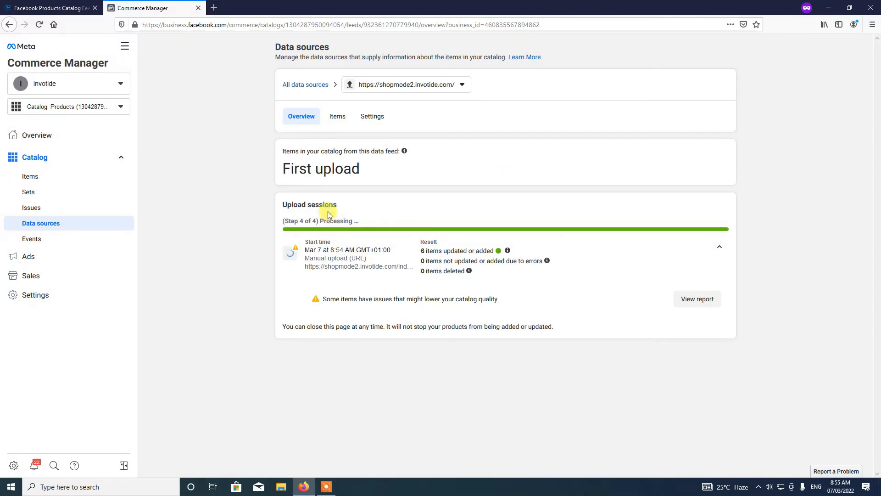
# Check the data feed's upload session and its list of imported items, and return to the store's feed settings page
pyautogui.click(334, 120)
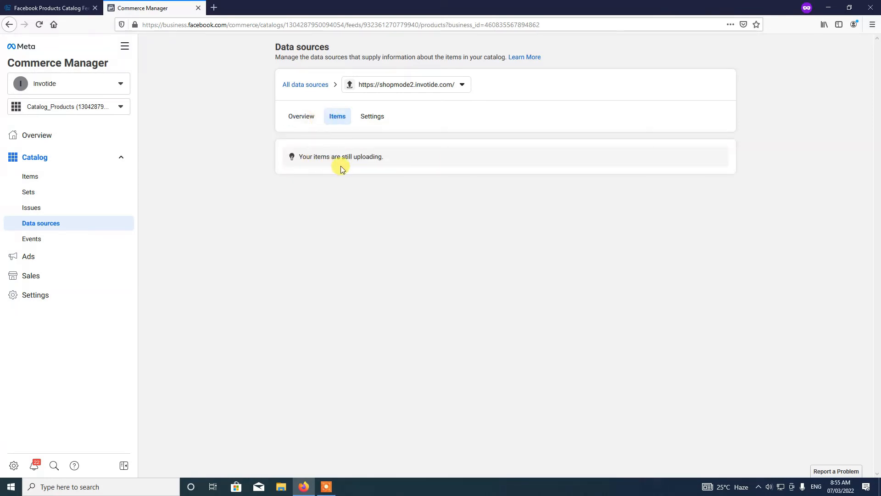
pyautogui.click(297, 118)
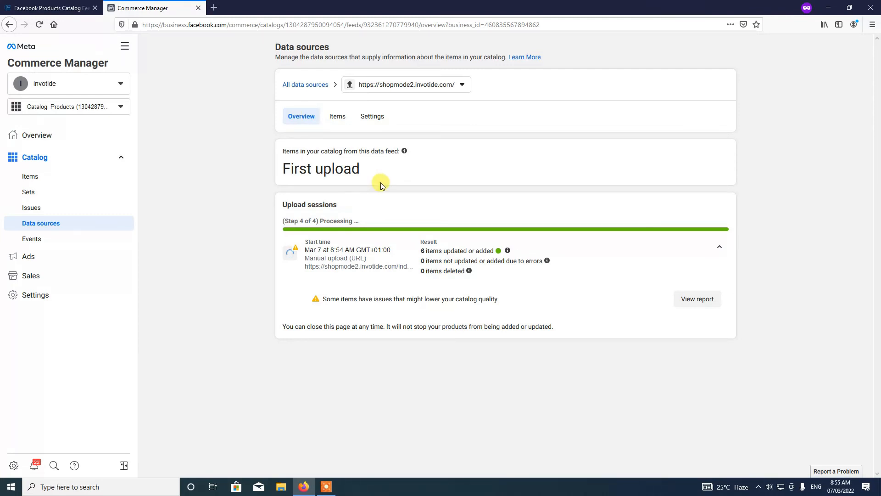
pyautogui.click(326, 490)
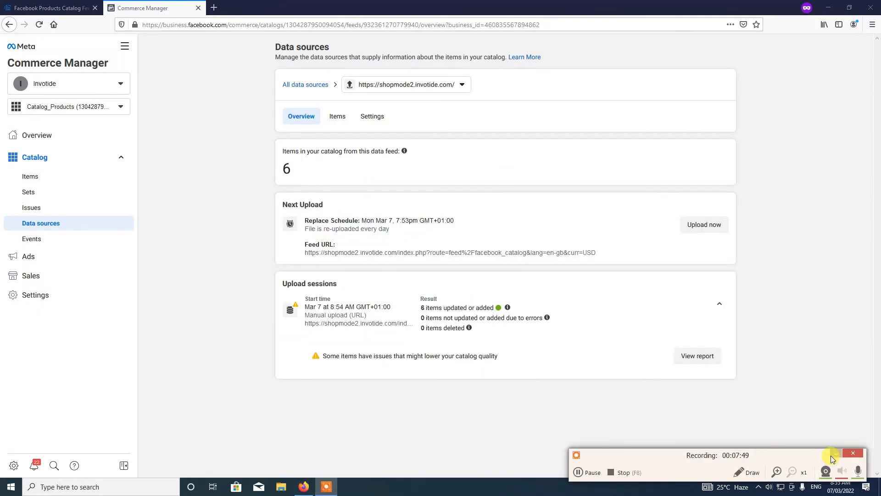
pyautogui.click(832, 456)
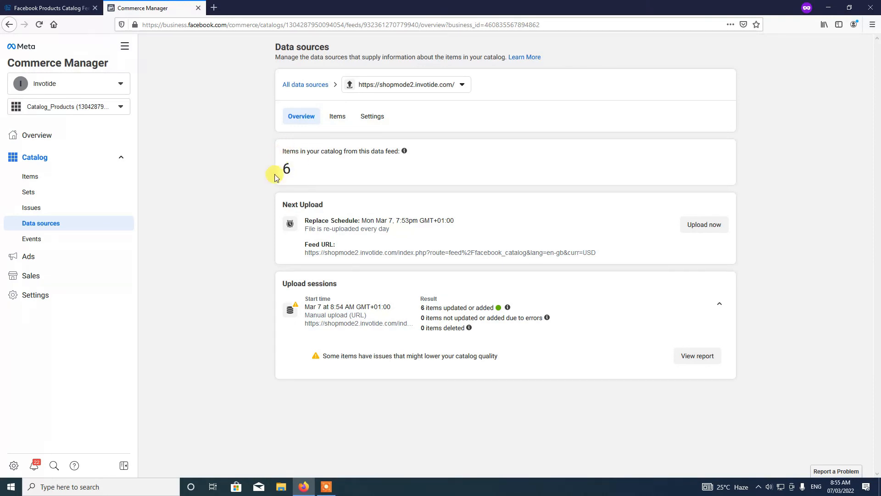
pyautogui.click(339, 119)
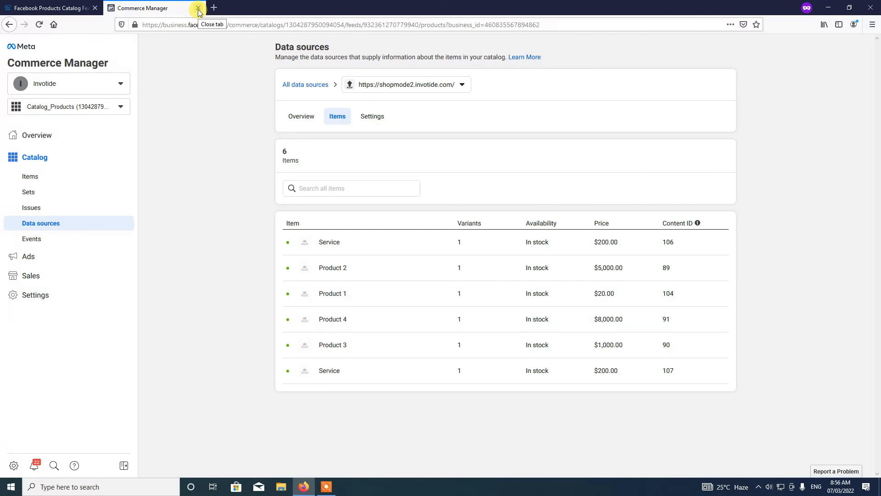
pyautogui.click(43, 8)
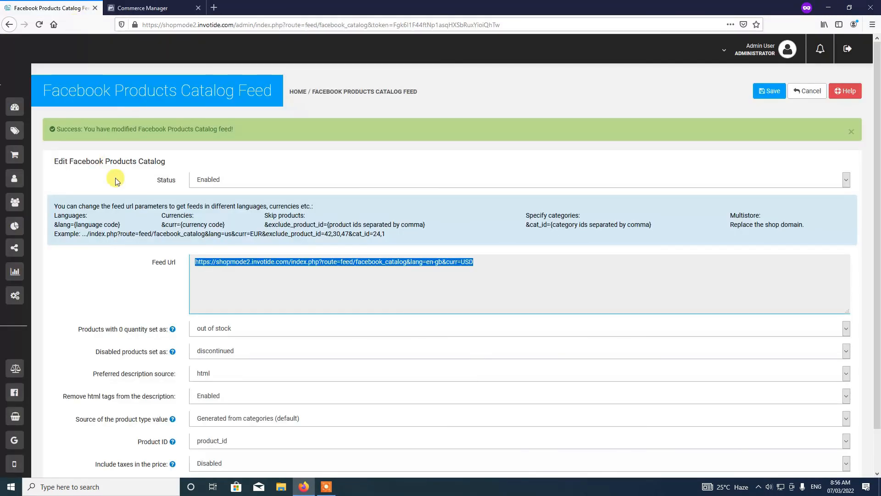